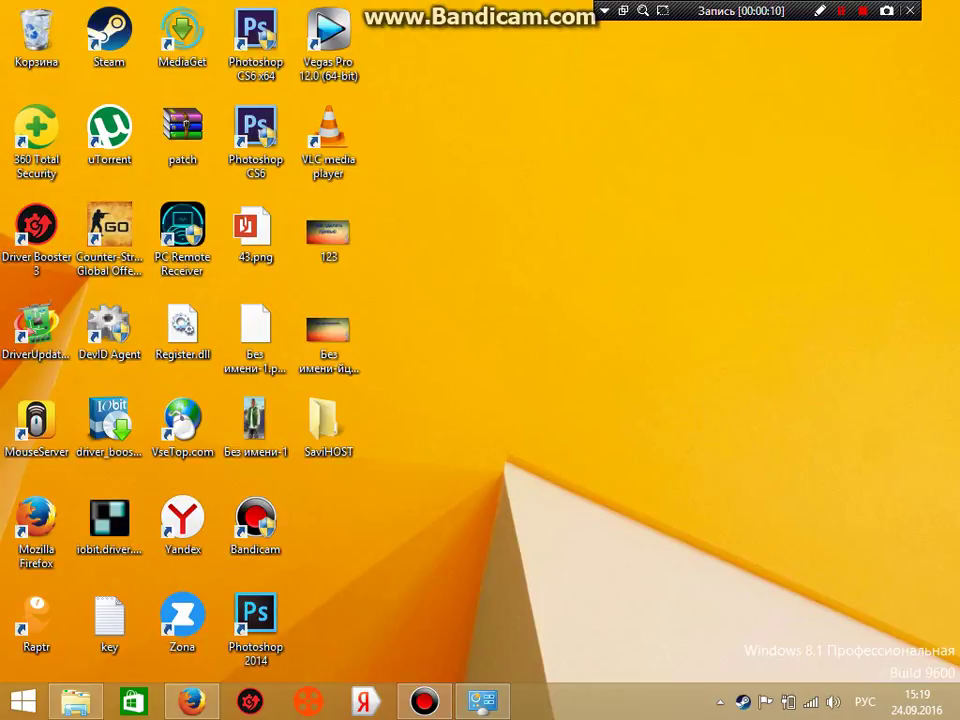
Bring up the Realtek HD audio manager from Hardware and Sound and inspect the speakers' main volume and default format
mouse_move(483, 701)
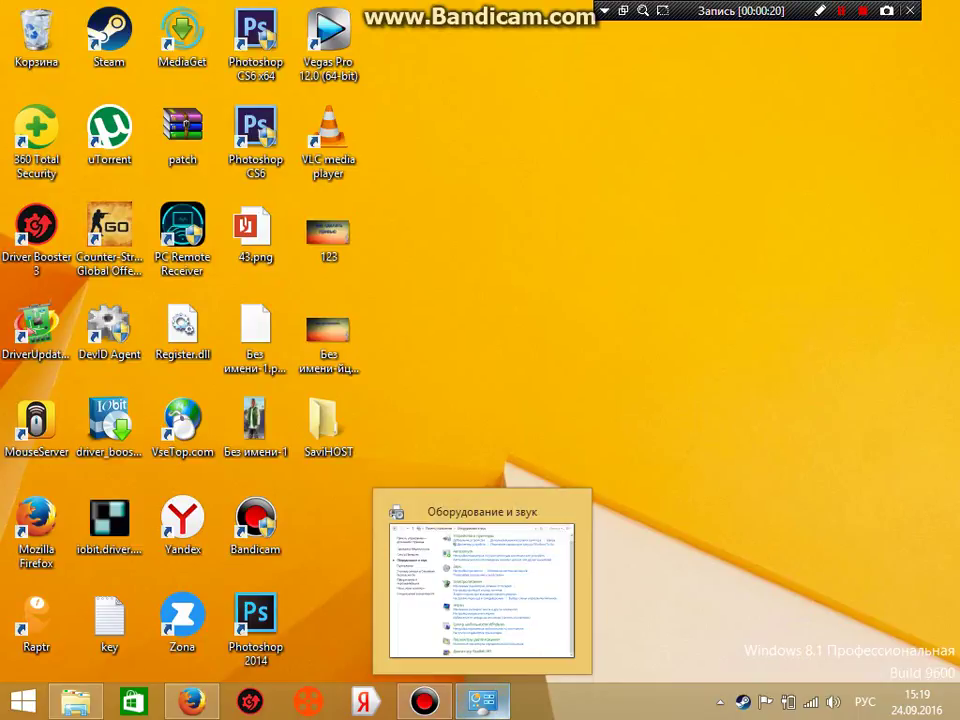
click(482, 701)
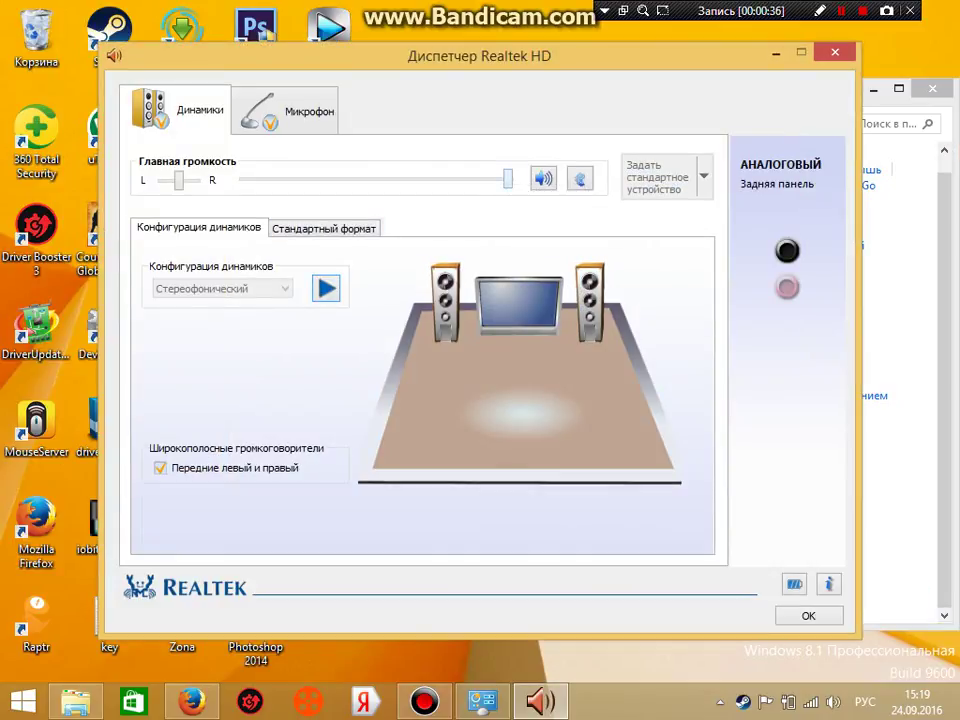
mouse_move(508, 178)
mouse_down()
mouse_move(405, 178)
mouse_move(508, 178)
mouse_up()
click(323, 228)
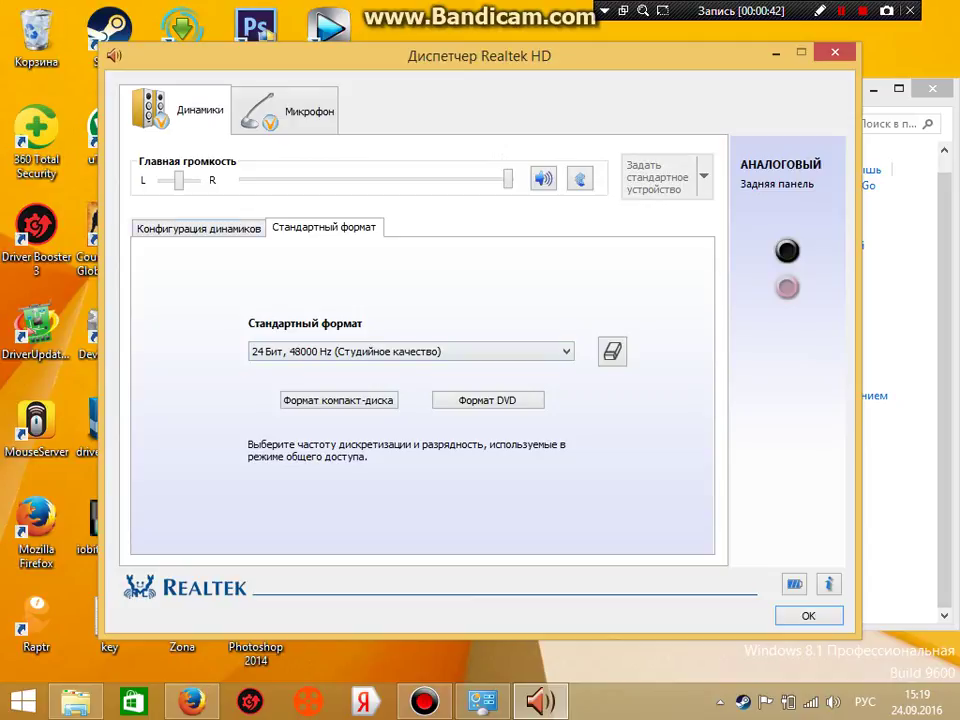
click(285, 110)
click(176, 109)
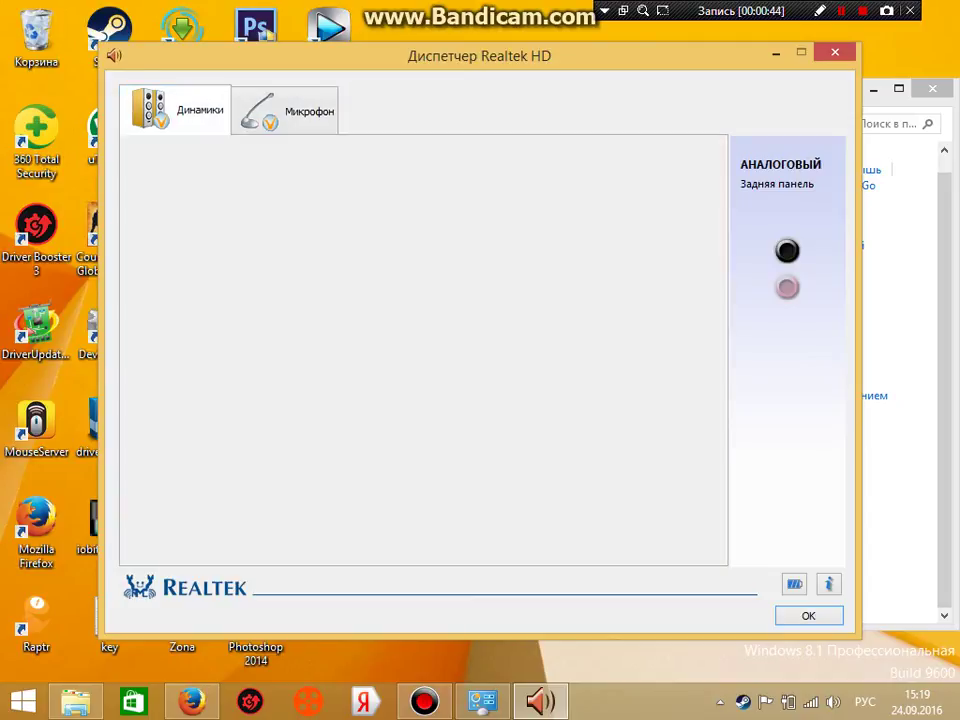
Inspect the microphone's boost level and its noise suppression effect in the Realtek HD manager
click(285, 110)
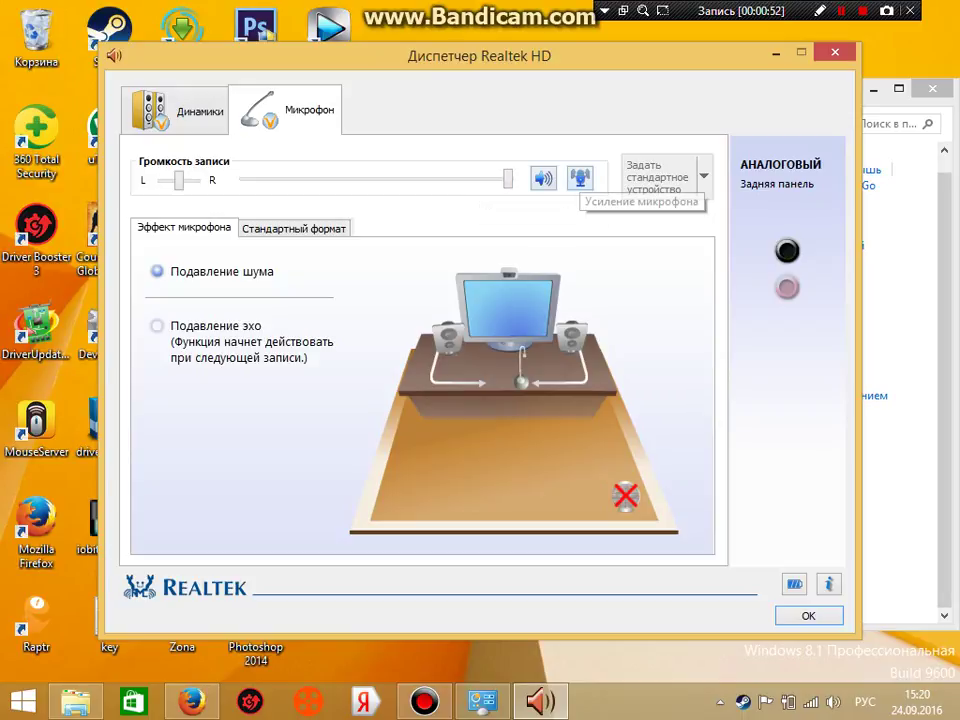
click(580, 178)
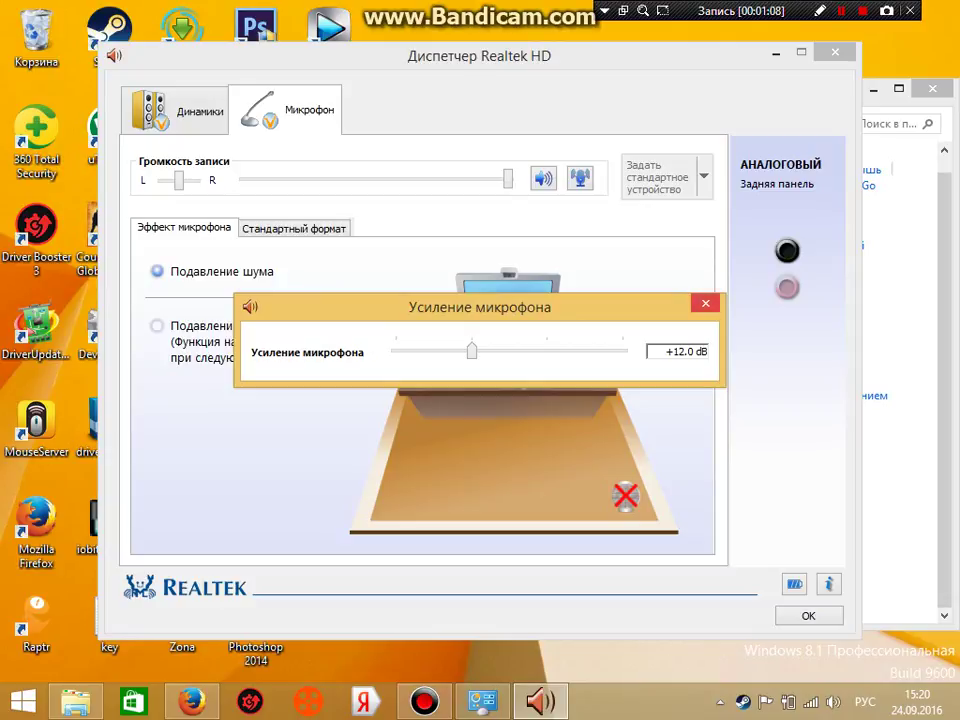
click(706, 303)
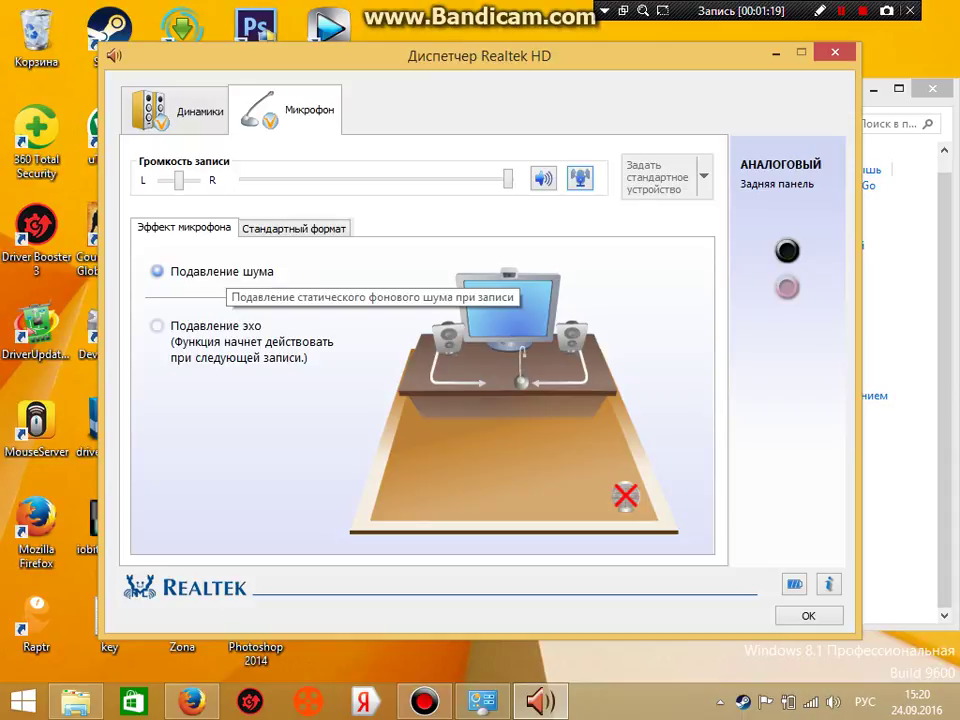
click(222, 271)
click(222, 271)
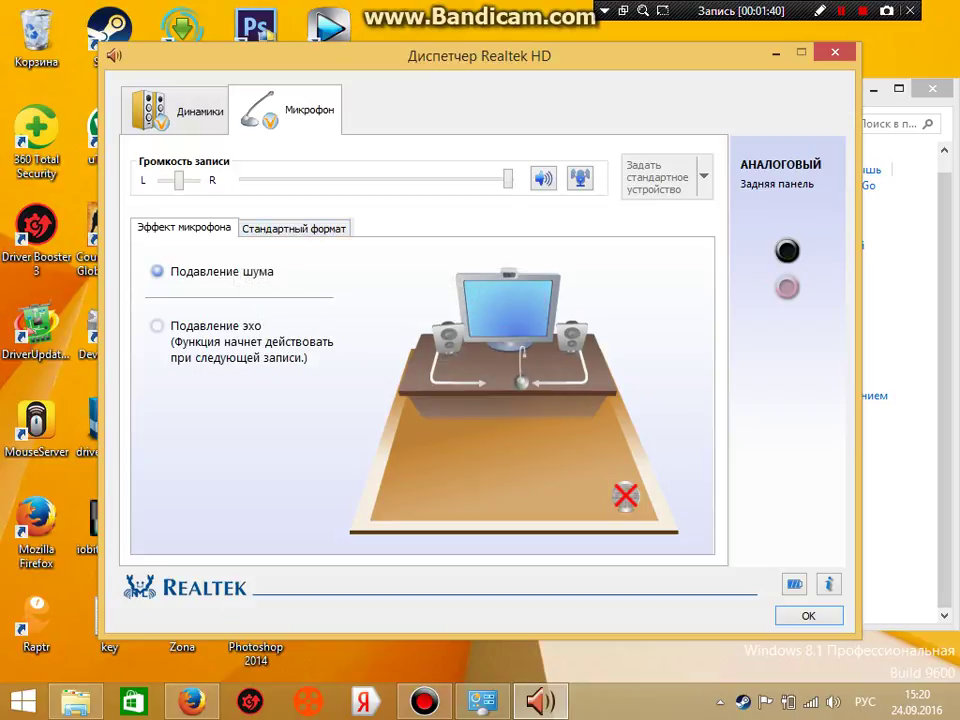
Review the default formats offered for the microphone without choosing another, and minimize the Realtek HD manager and the Hardware and Sound window
click(294, 228)
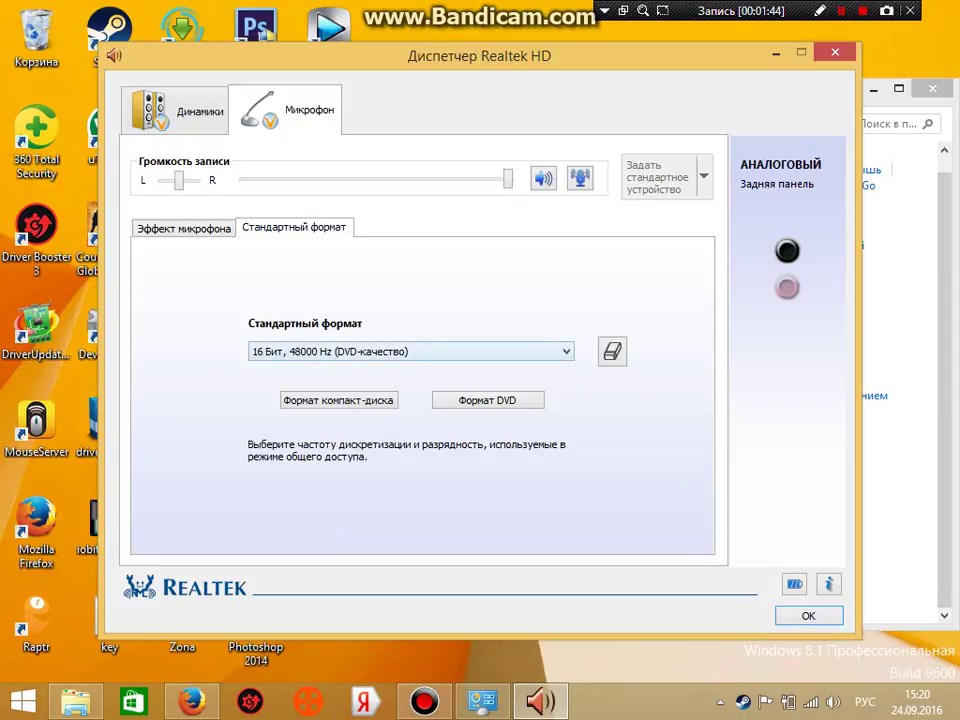
click(410, 351)
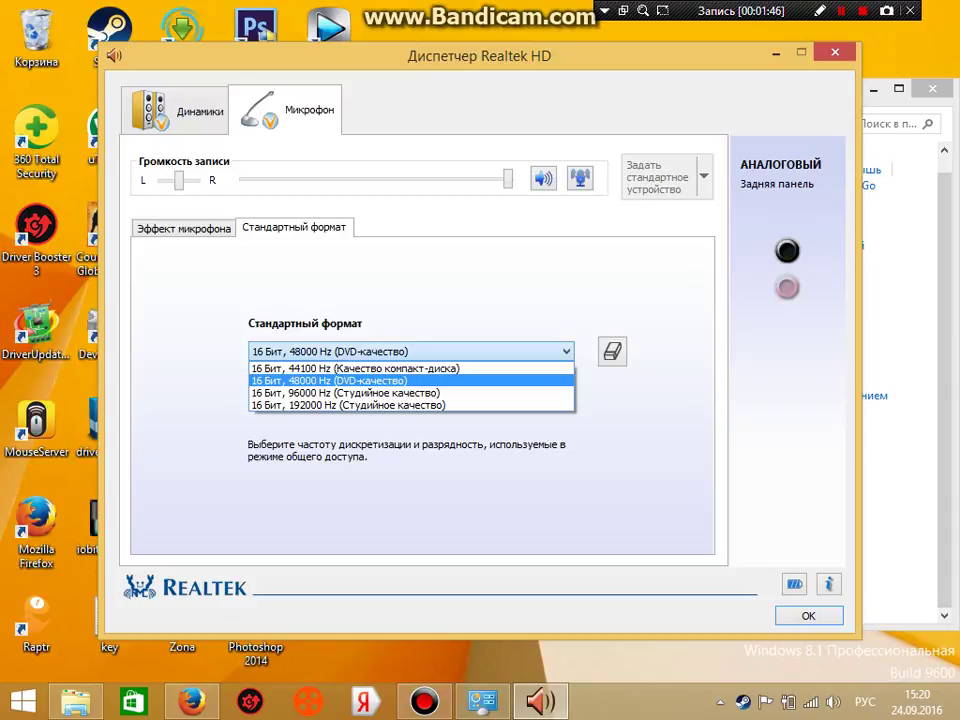
click(410, 351)
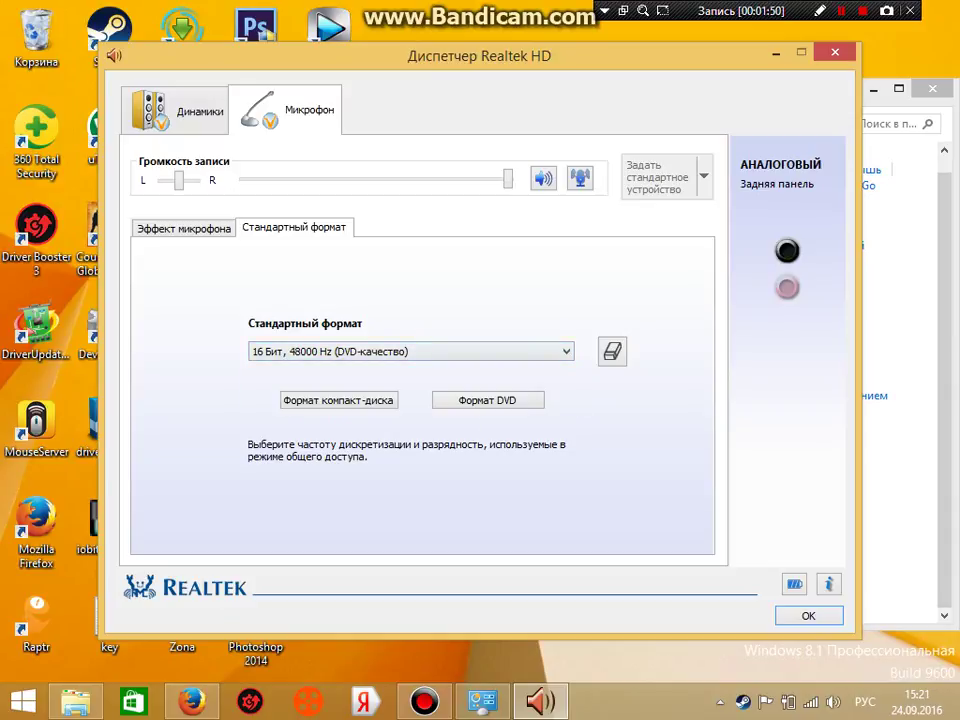
click(410, 351)
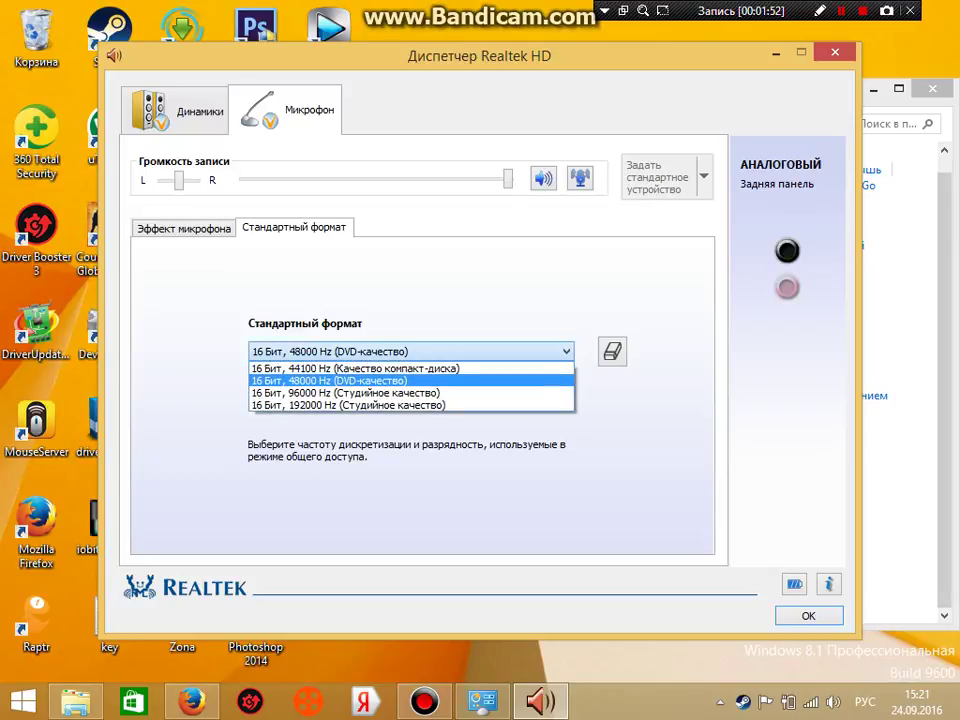
key(Up)
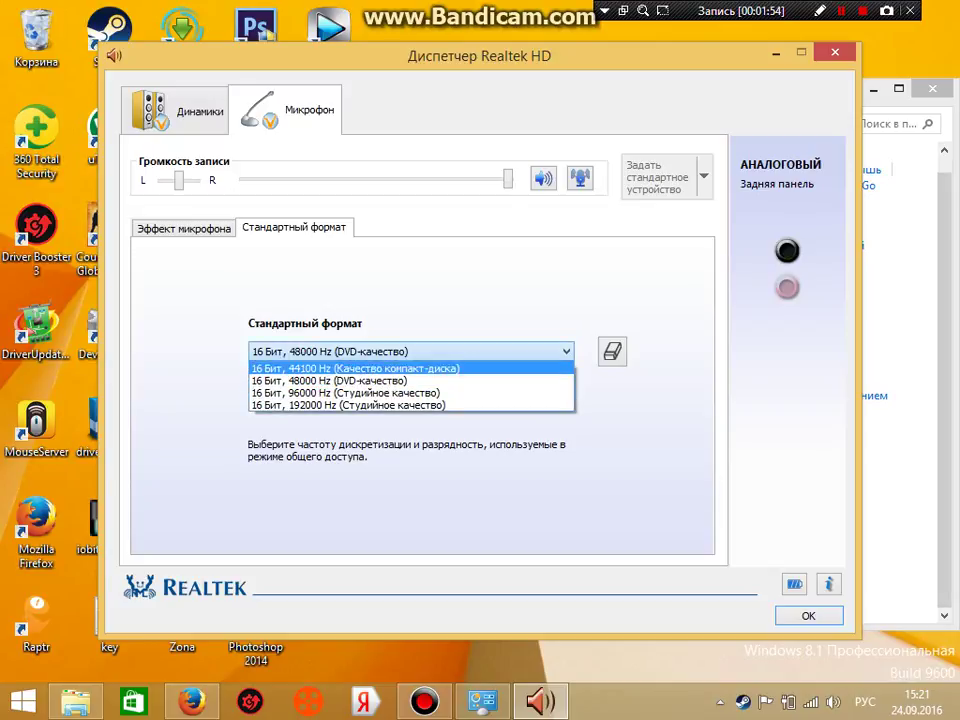
key(Down)
key(Down)
key(Down)
key(Up)
key(Down)
key(Up)
key(Up)
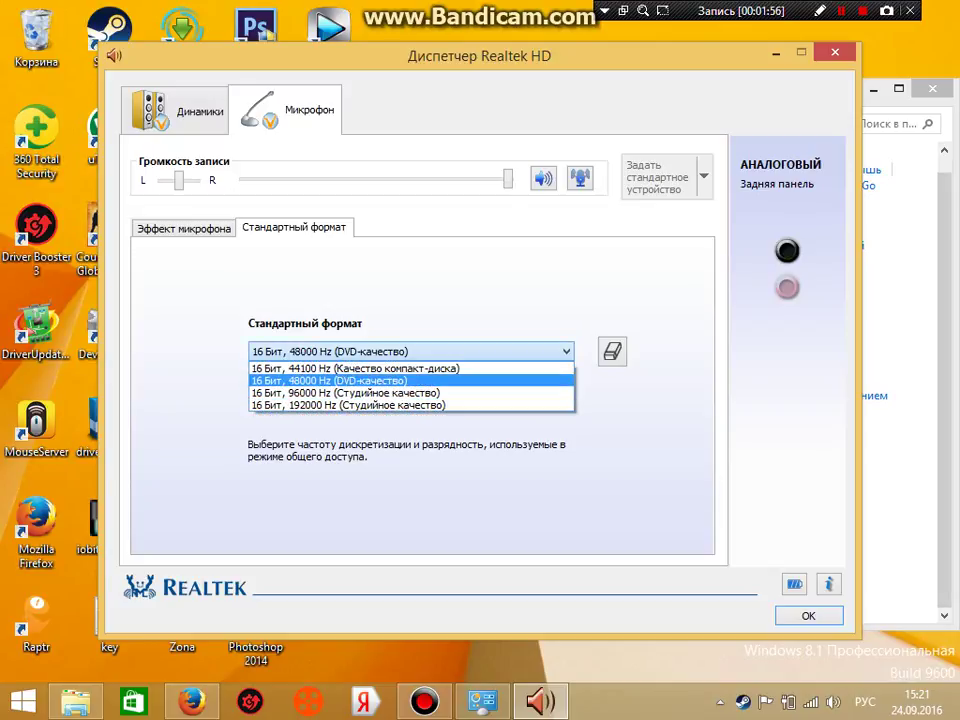
key(Up)
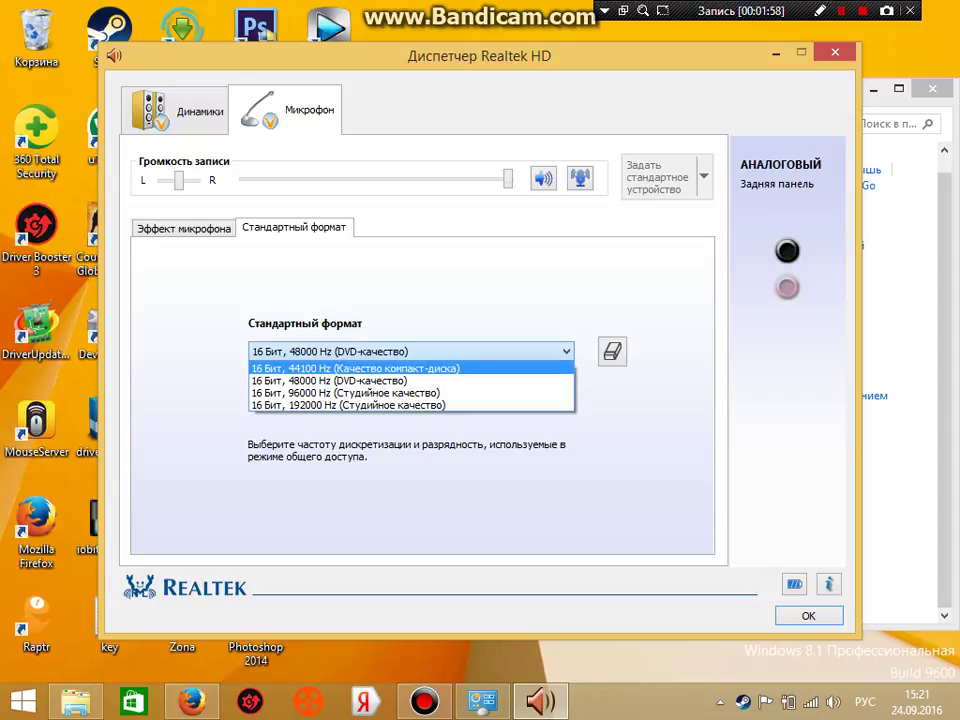
key(Down)
key(Down)
key(Up)
key(Up)
key(Escape)
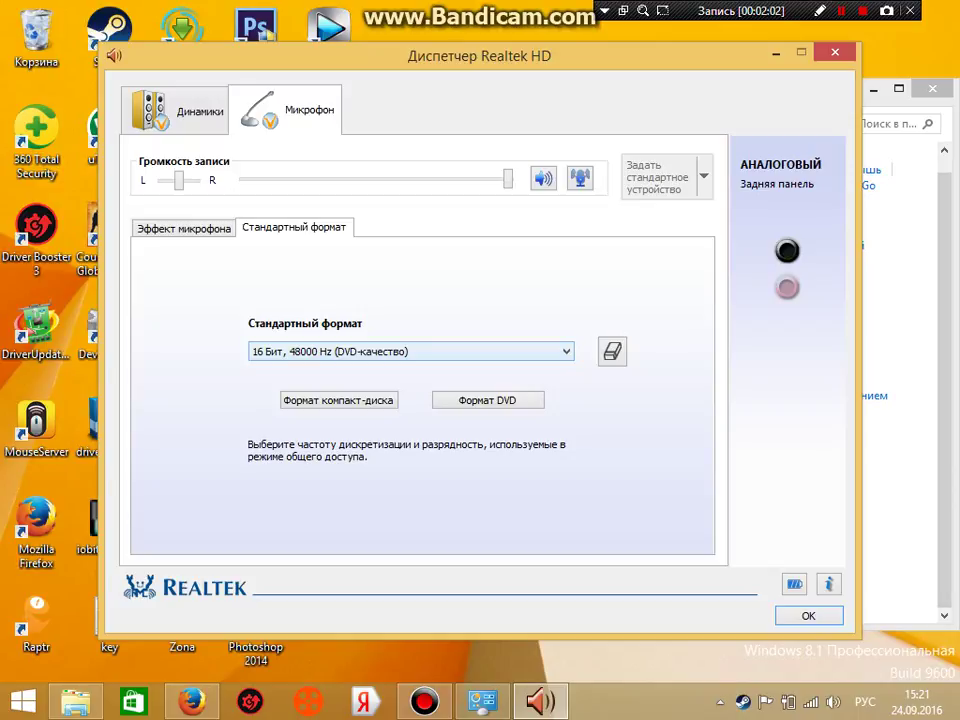
click(775, 53)
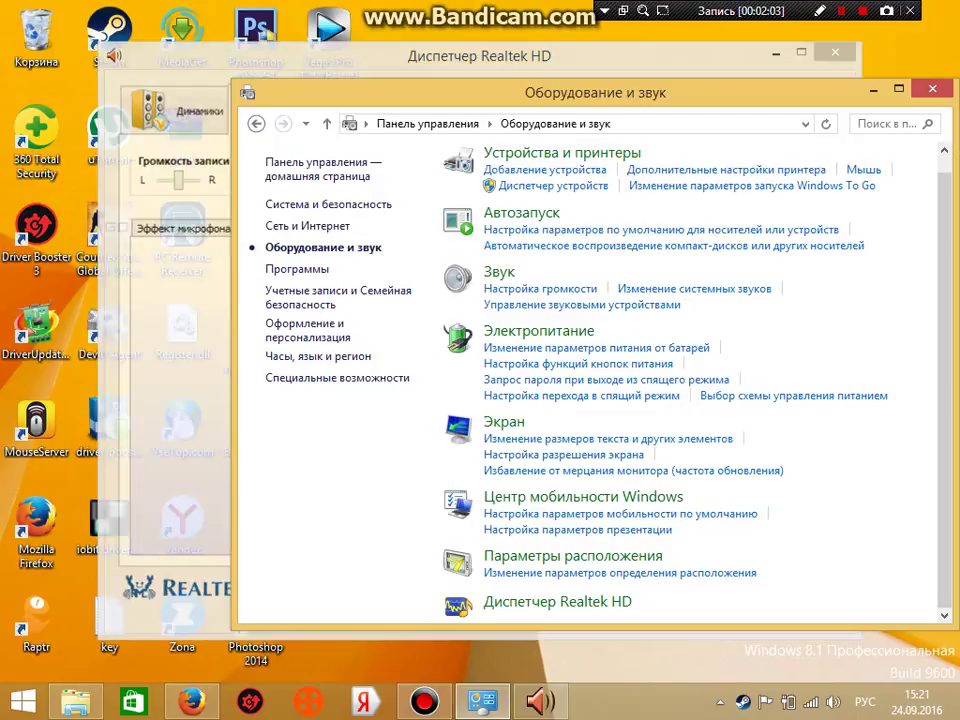
click(873, 88)
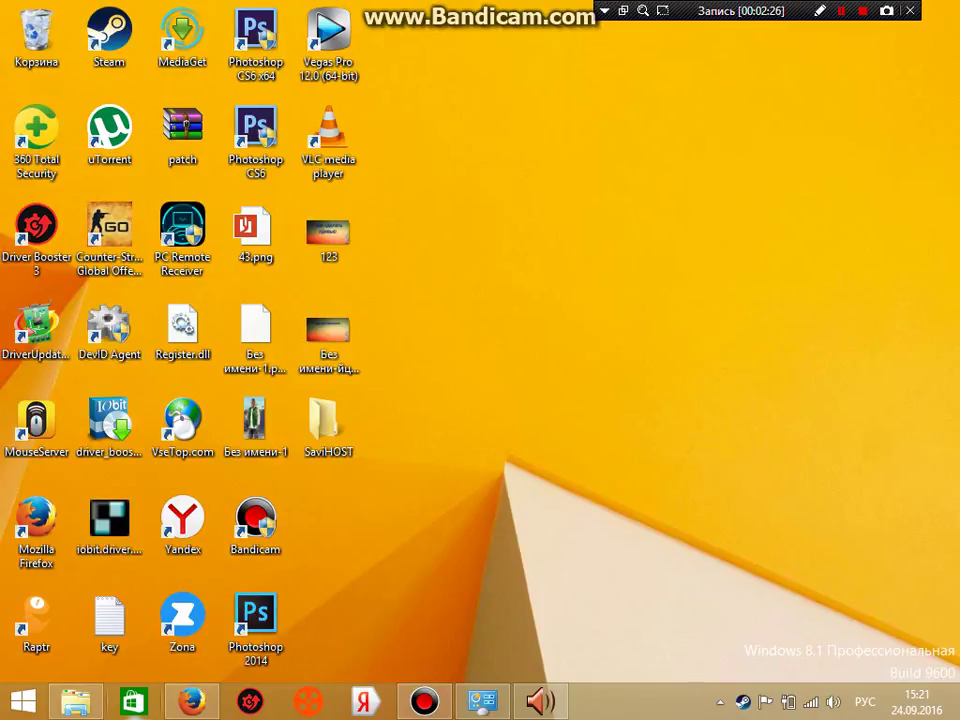
Switch to File Explorer, go to the Documents folder and view the FLG and Без имени-1 pictures one after the other
click(75, 701)
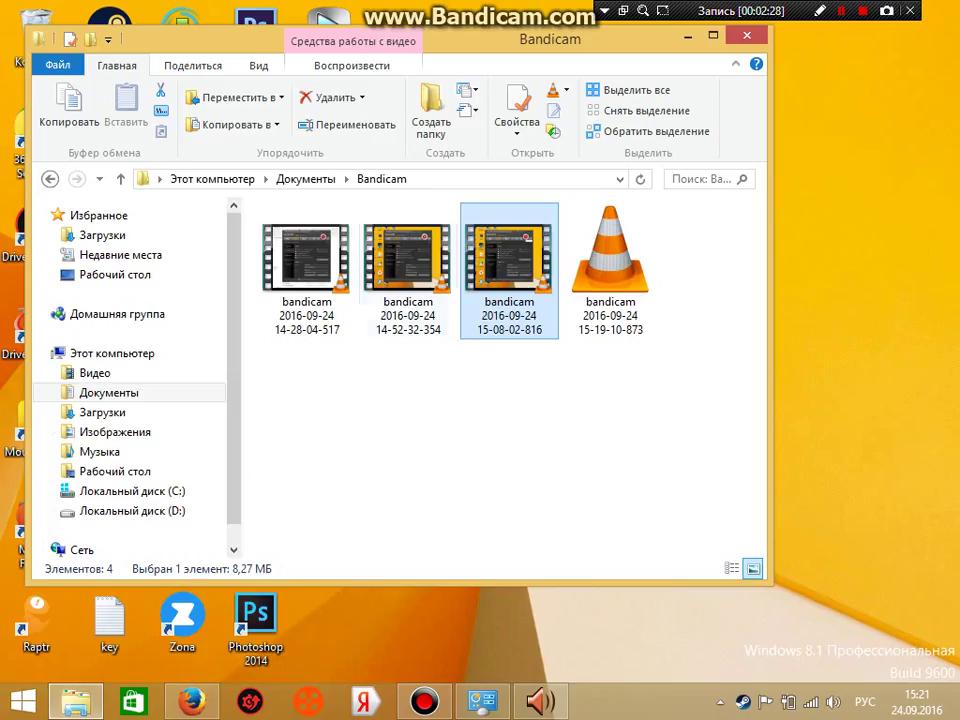
click(108, 392)
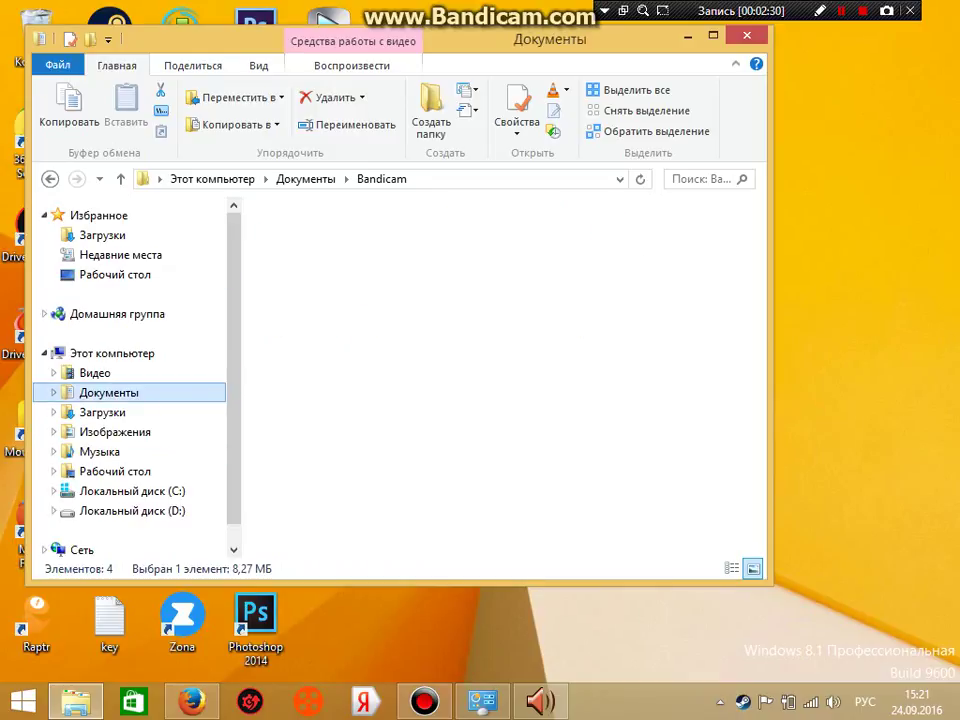
double_click(711, 250)
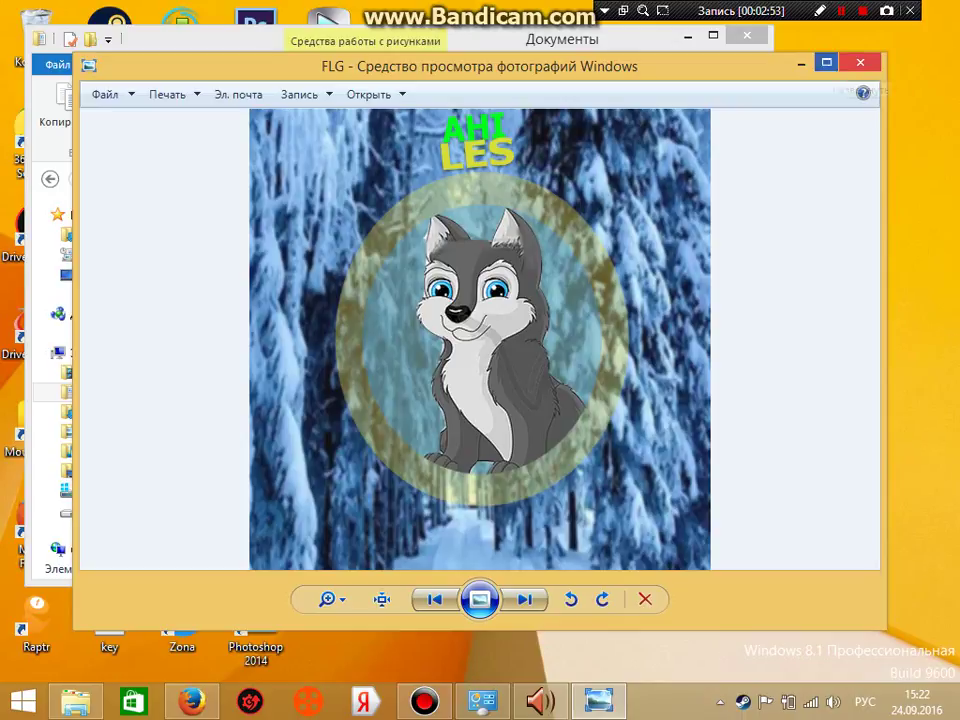
click(859, 62)
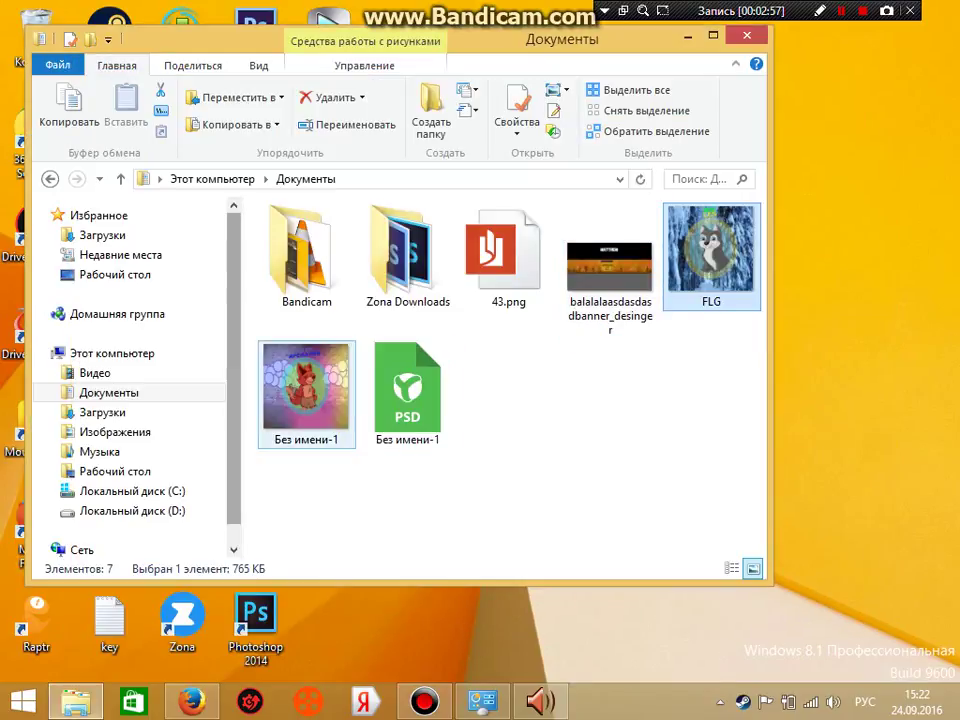
double_click(306, 390)
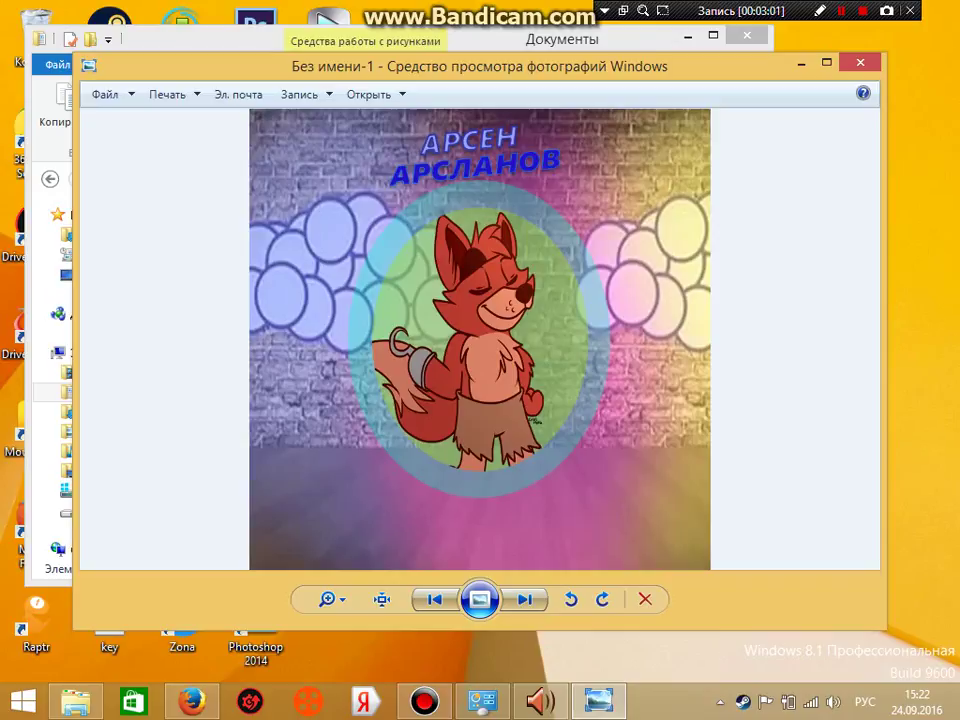
click(859, 62)
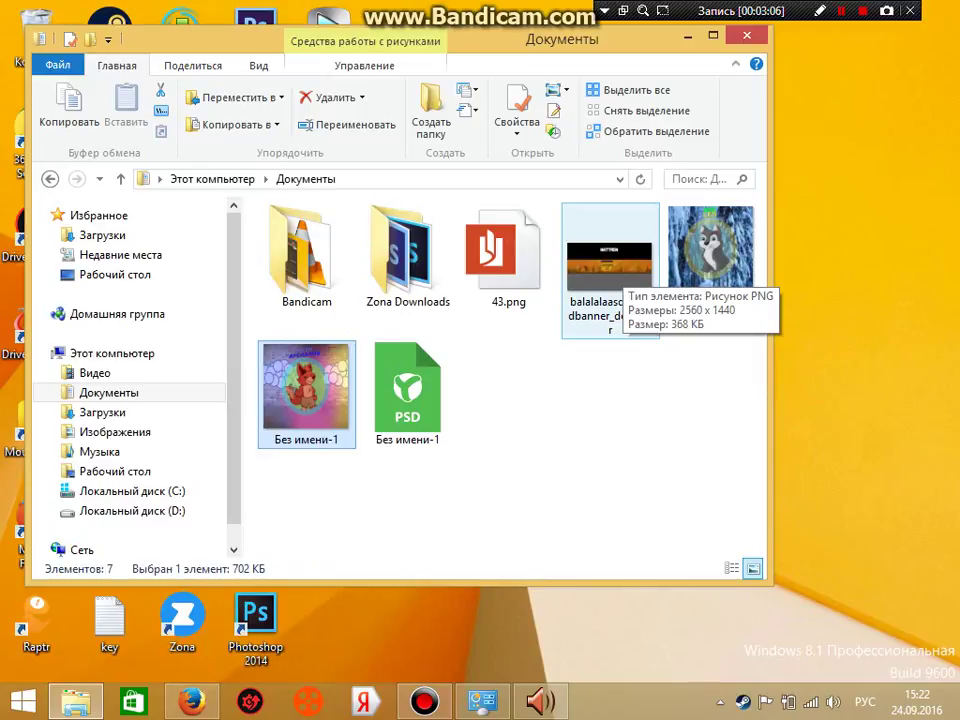
View the balalalaasdasdasdbanner_desinger picture from the Documents folder, close it and minimize the folder window
click(610, 270)
key(Return)
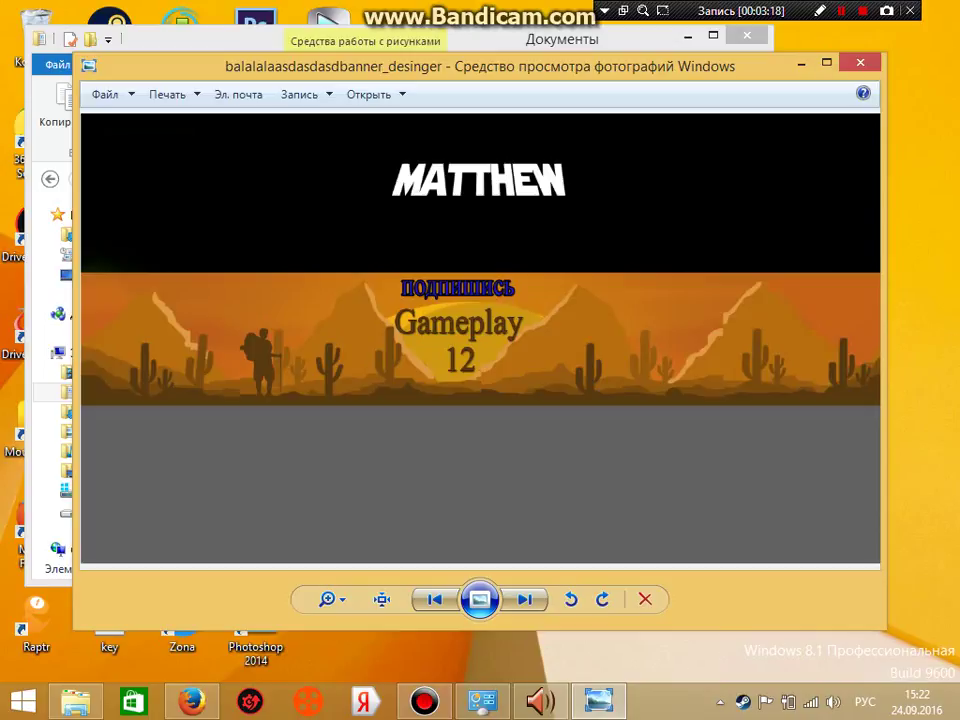
click(859, 63)
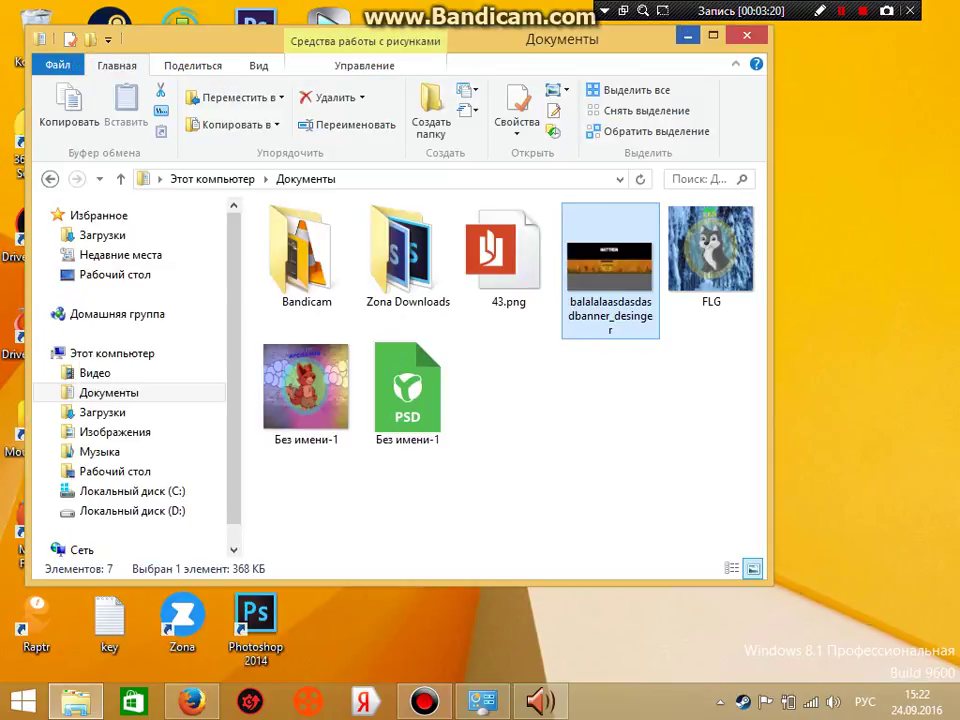
key(alt+F4)
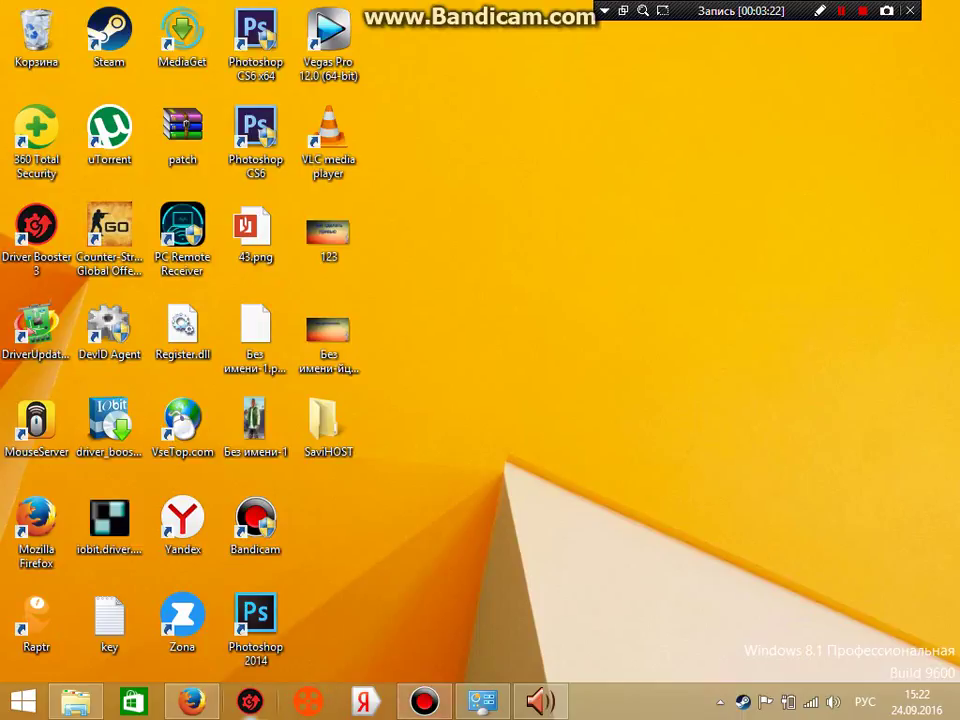
click(75, 701)
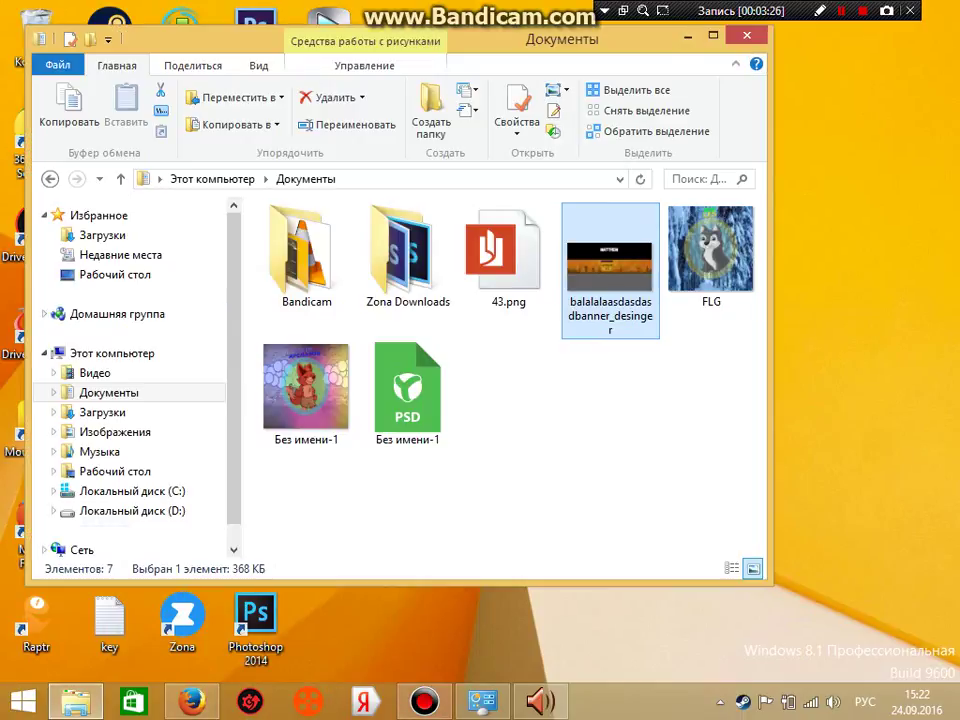
key(super+d)
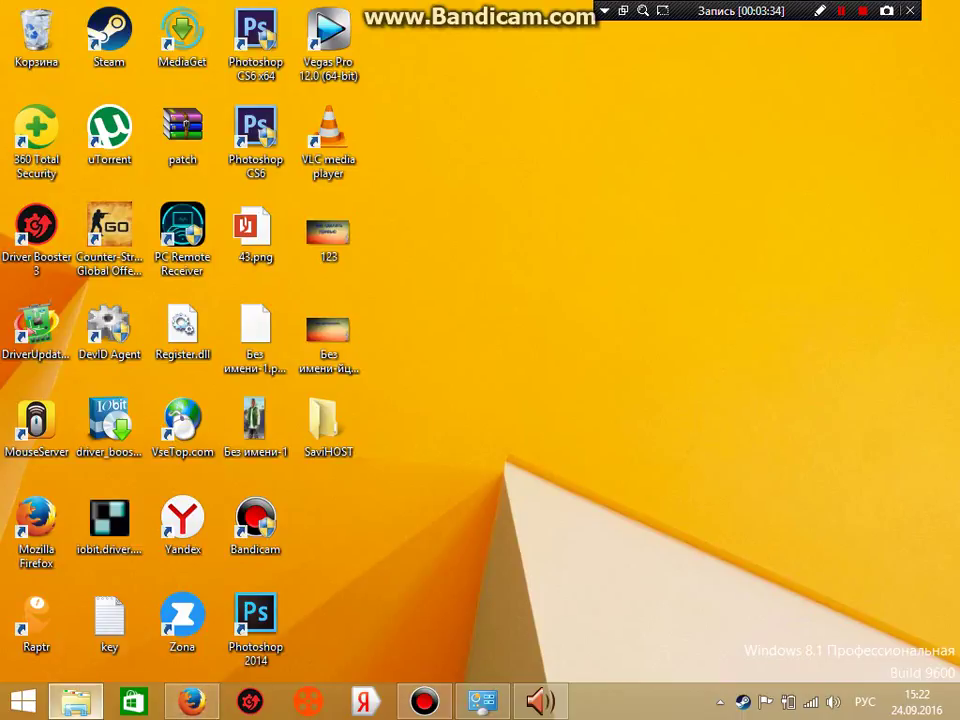
click(76, 701)
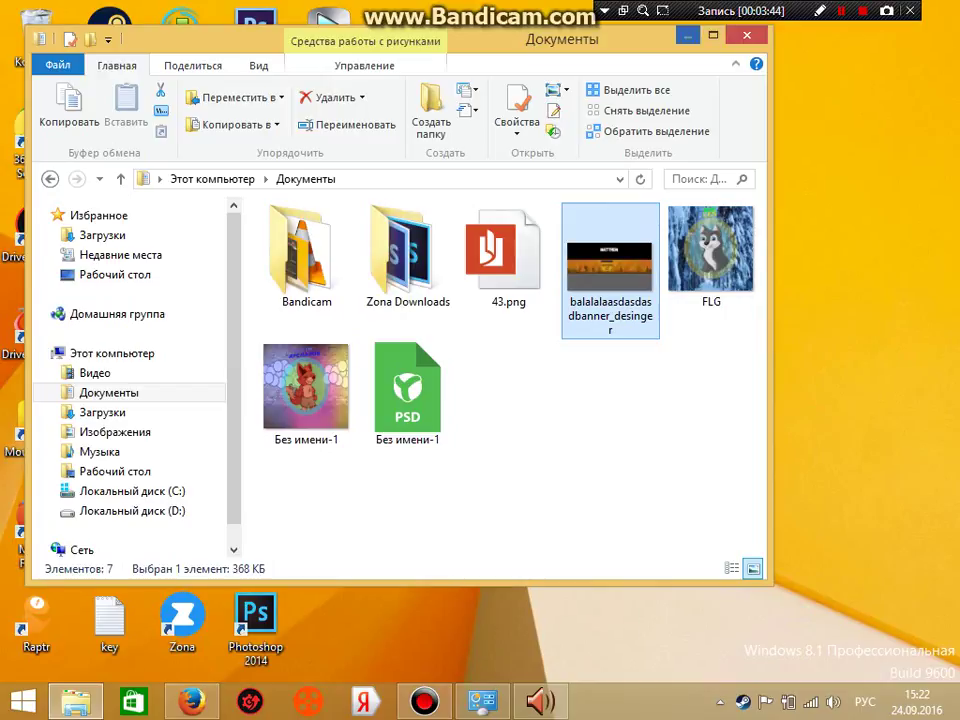
click(687, 35)
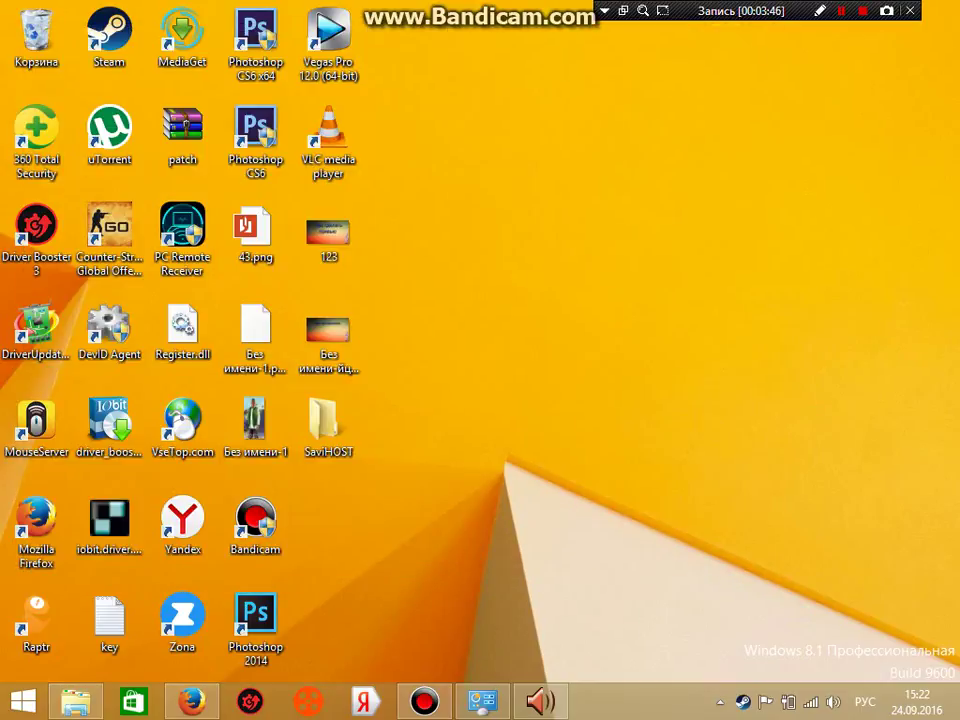
mouse_move(955, 3)
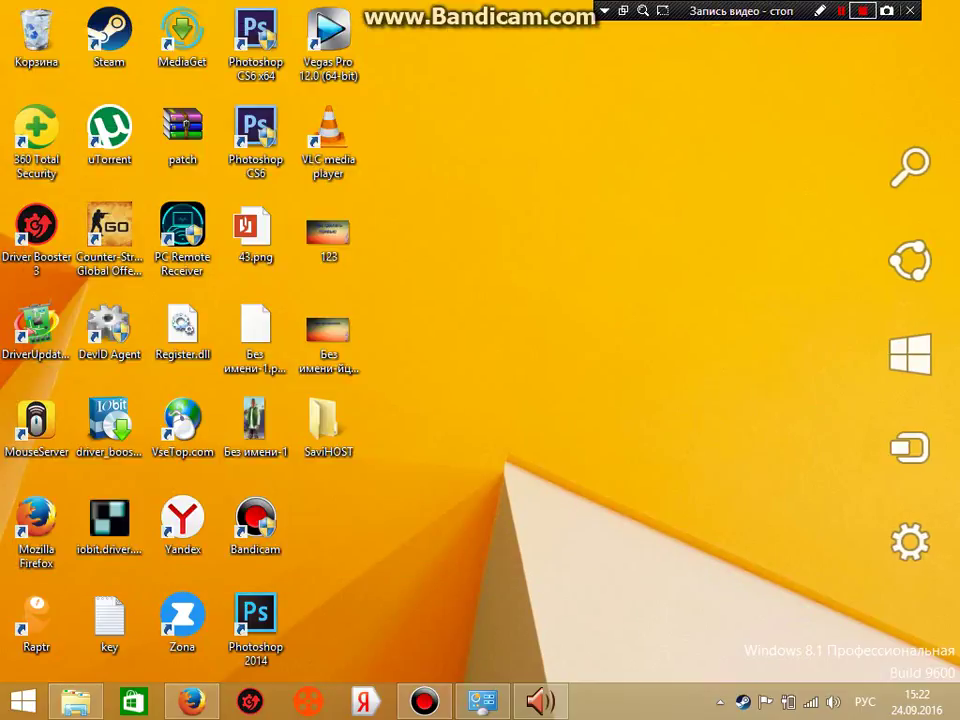